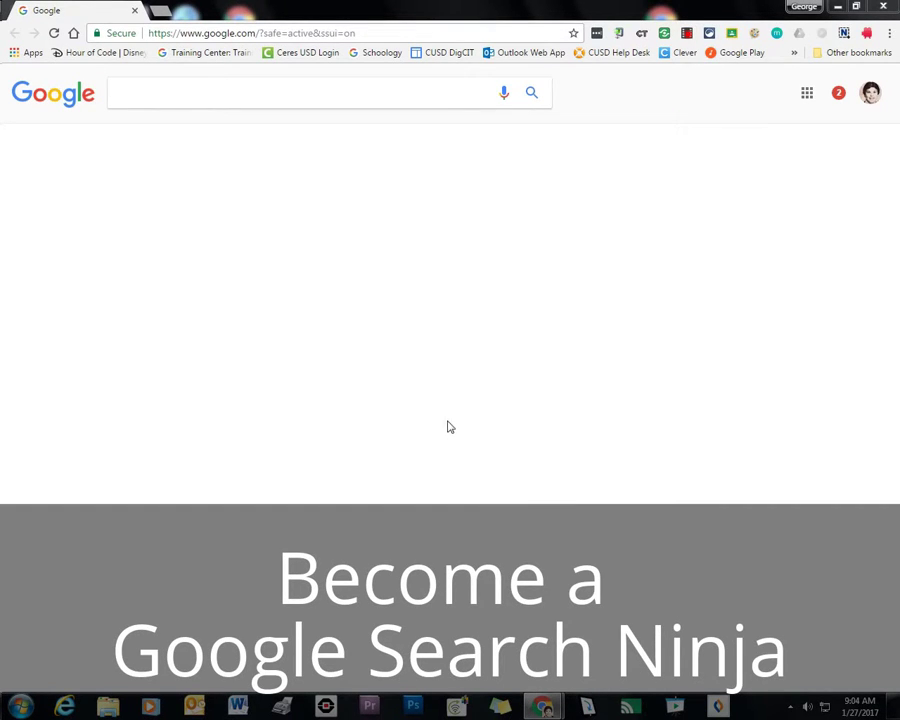
Step: Go to the Google homepage and search for "kung fu"
click(40, 92)
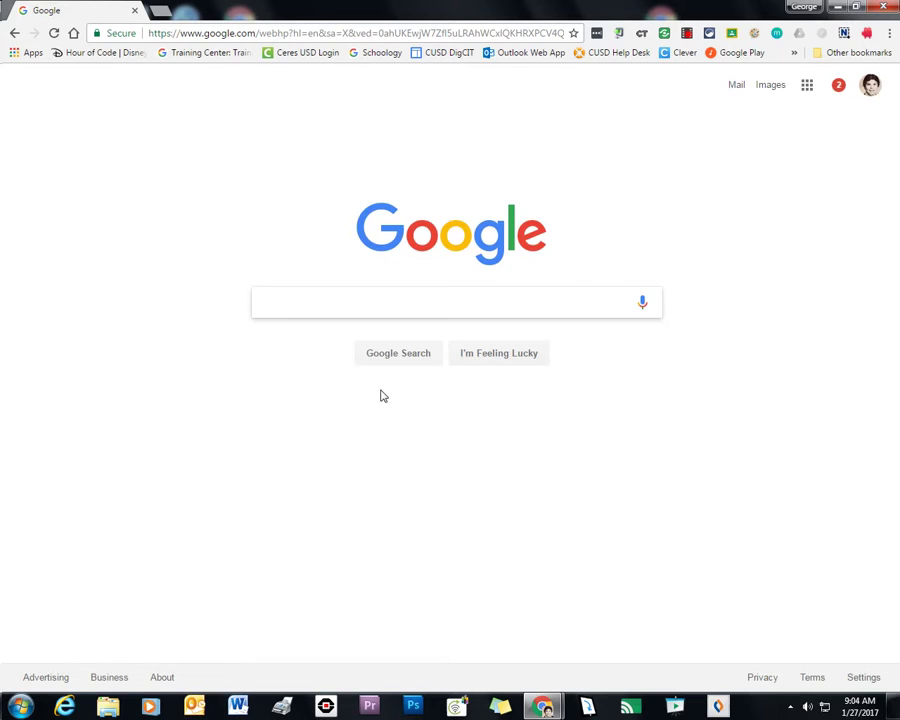
text(kung fu)
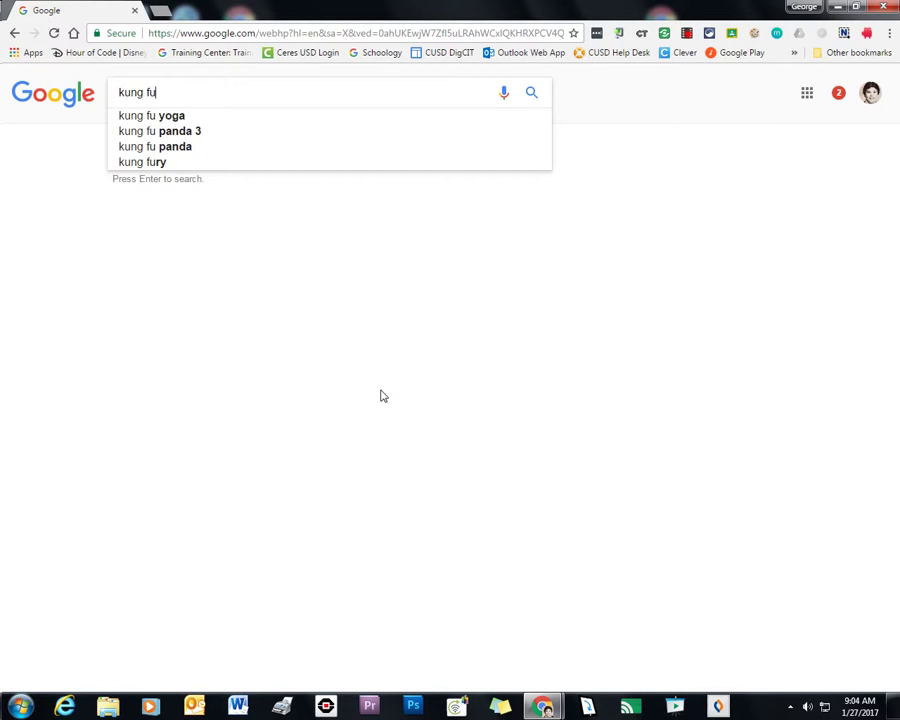
key(Return)
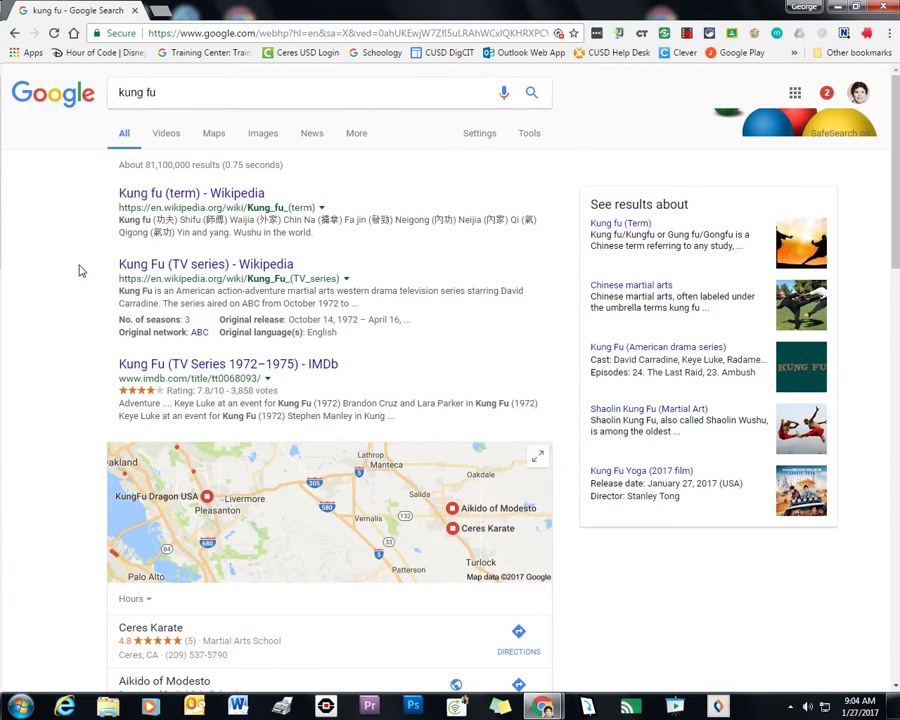
Step: Look through the first page of web results for kung fu to see what kinds of topics are included
scroll(80, 262, down, 3)
scroll(82, 270, down, 4)
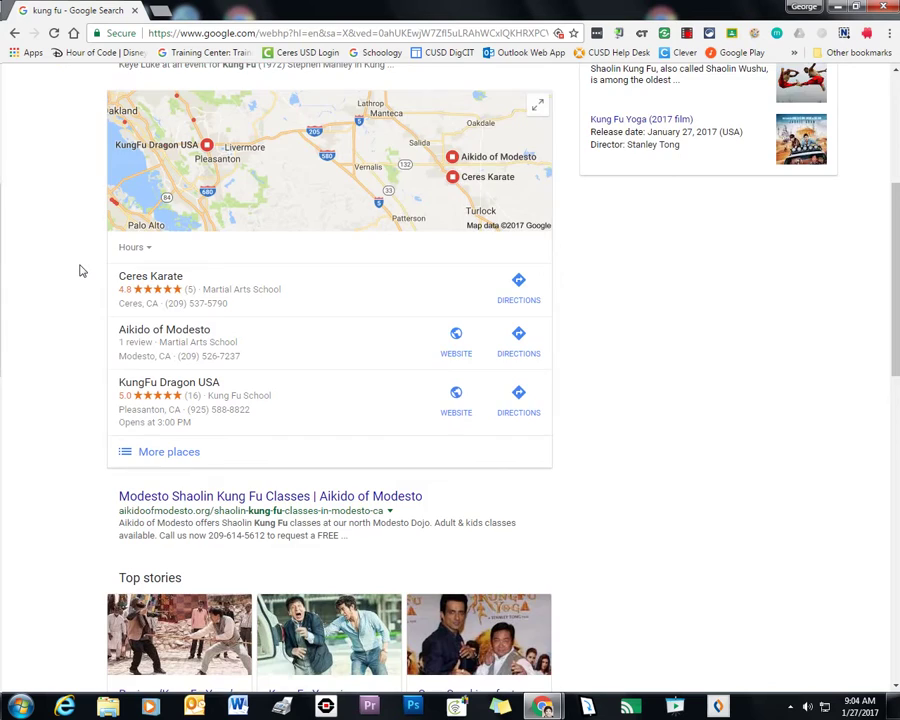
scroll(82, 270, down, 1)
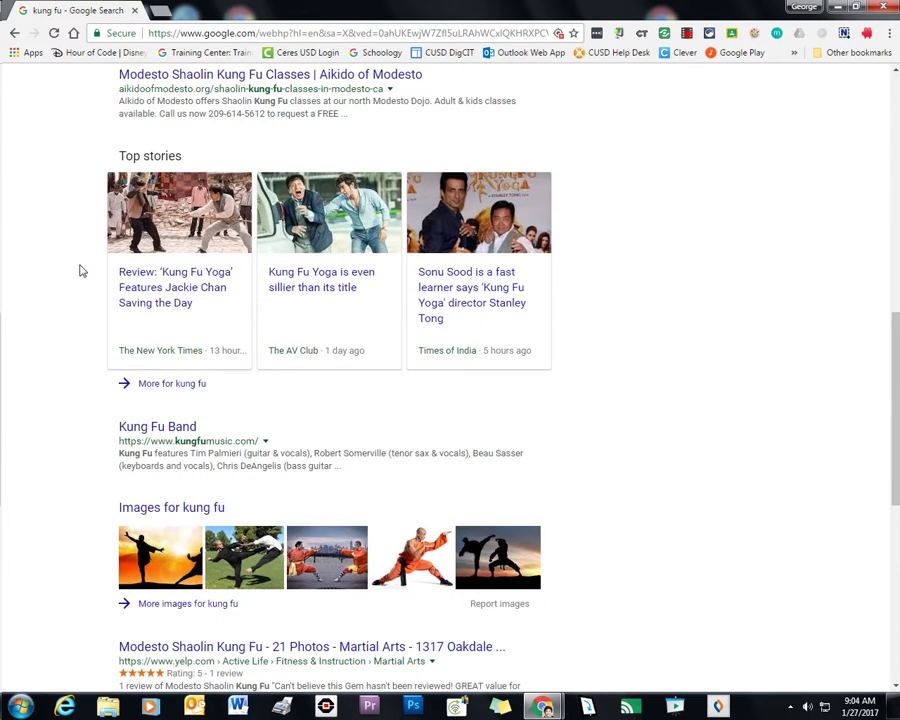
scroll(76, 326, down, 2)
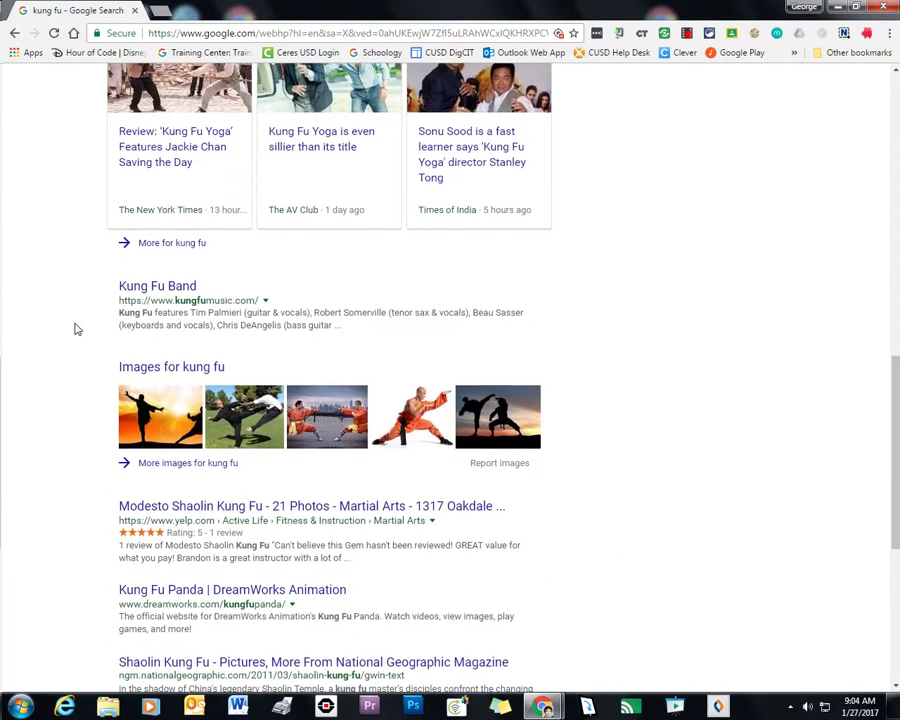
scroll(86, 410, up, 2)
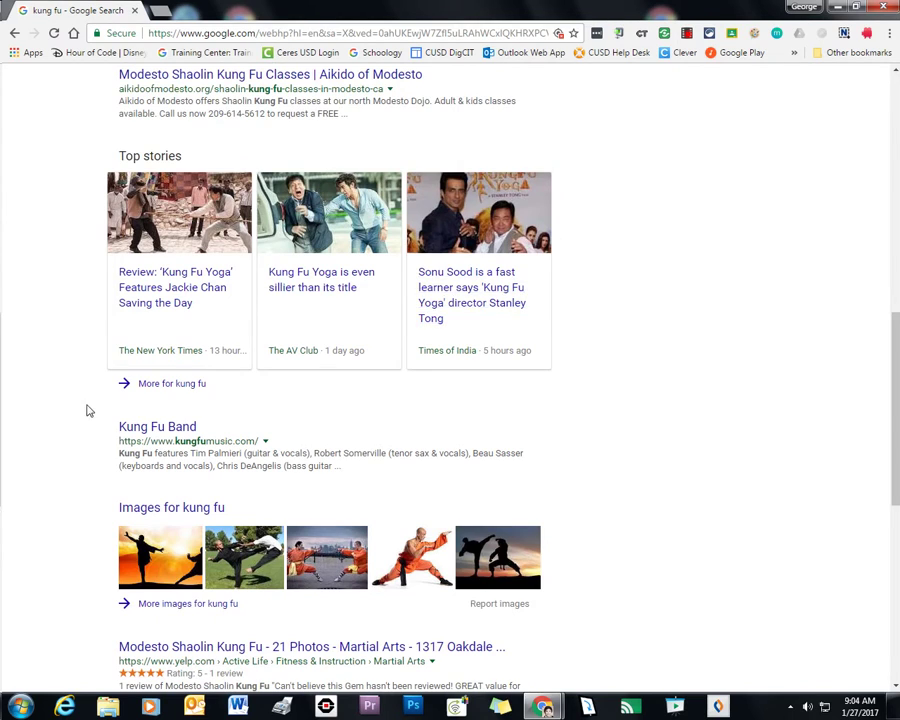
scroll(82, 393, down, 3)
scroll(82, 390, down, 2)
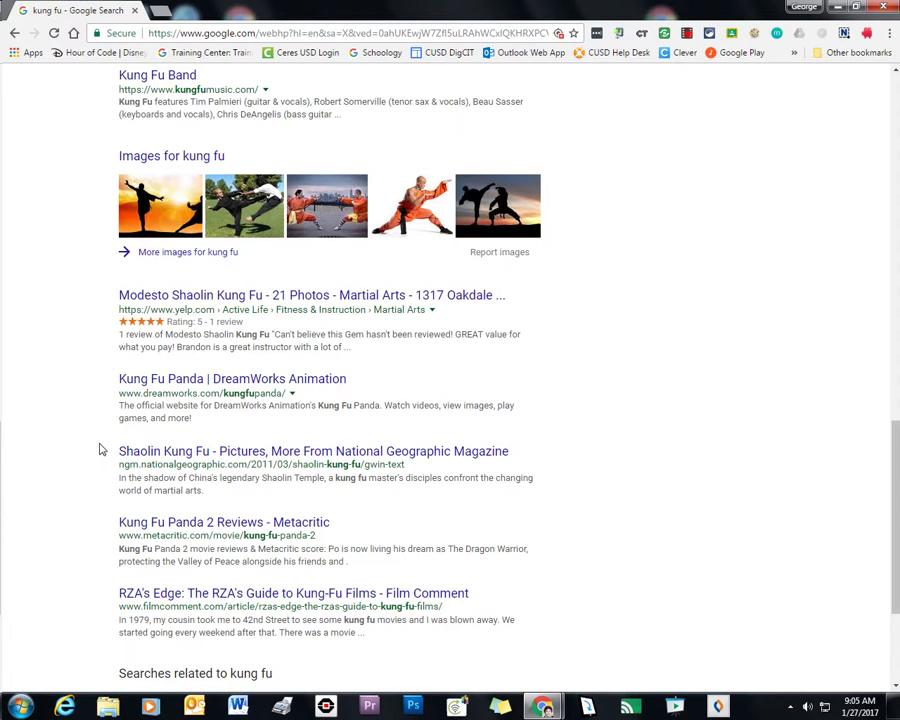
scroll(98, 456, up, 15)
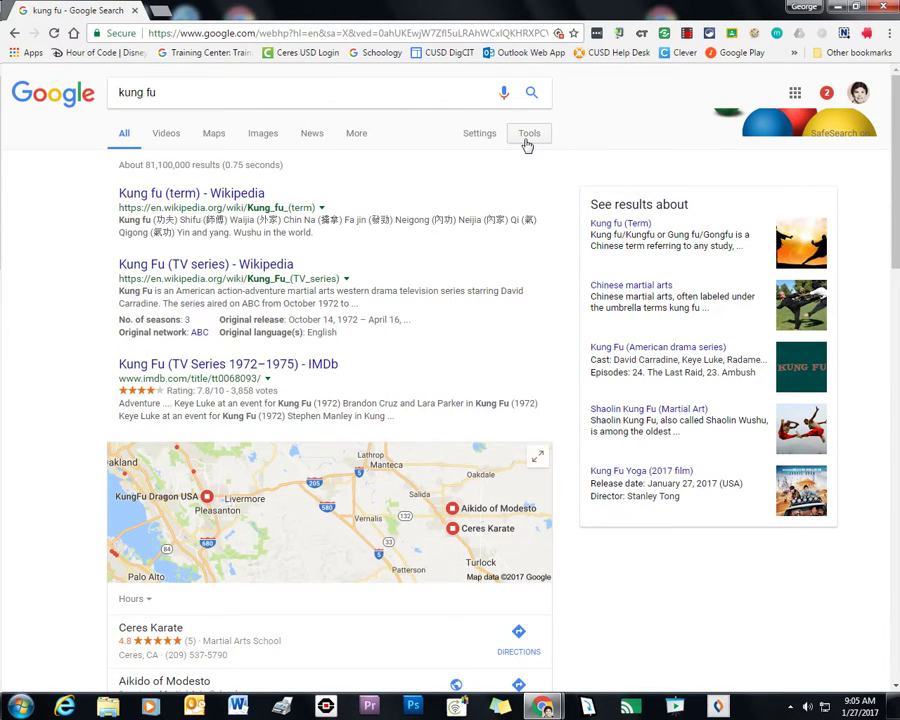
Step: Open the Advanced Search page for the kung fu query and review its word fields and narrowing filters
click(485, 138)
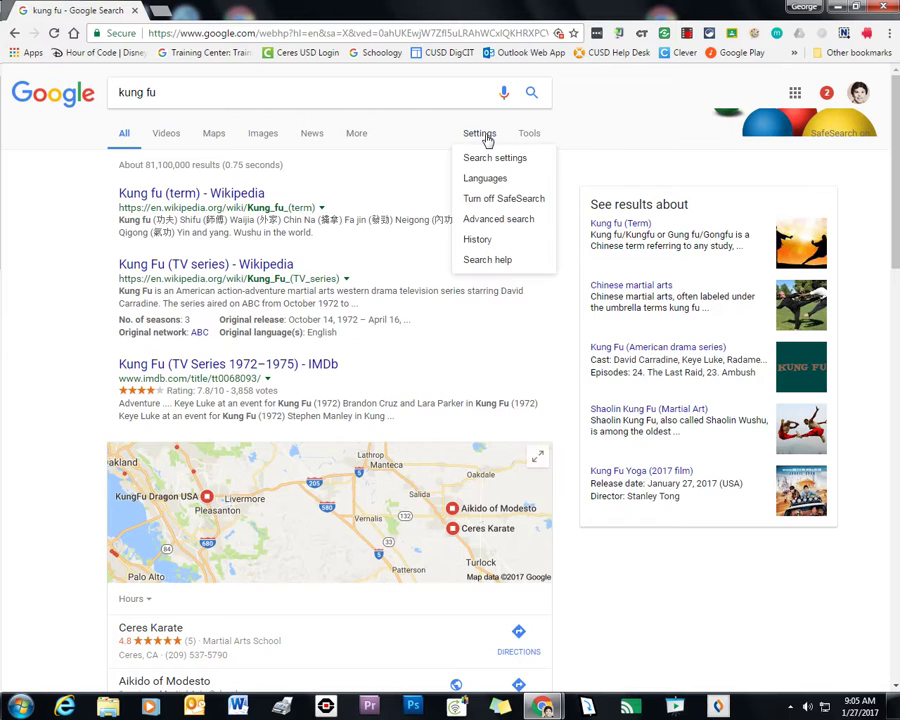
click(488, 220)
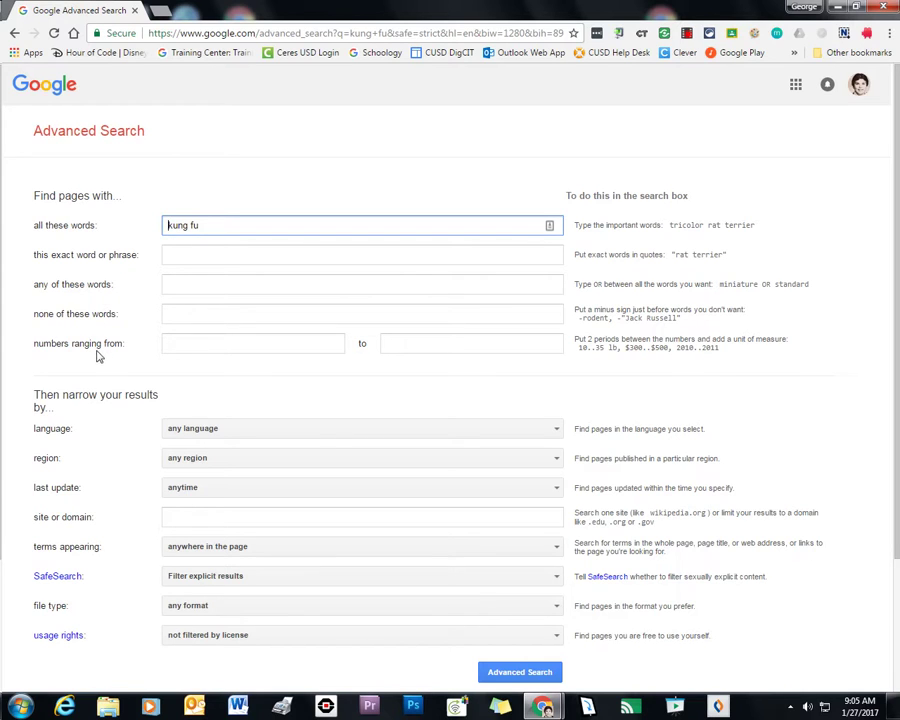
scroll(98, 357, down, 1)
scroll(98, 357, down, 1)
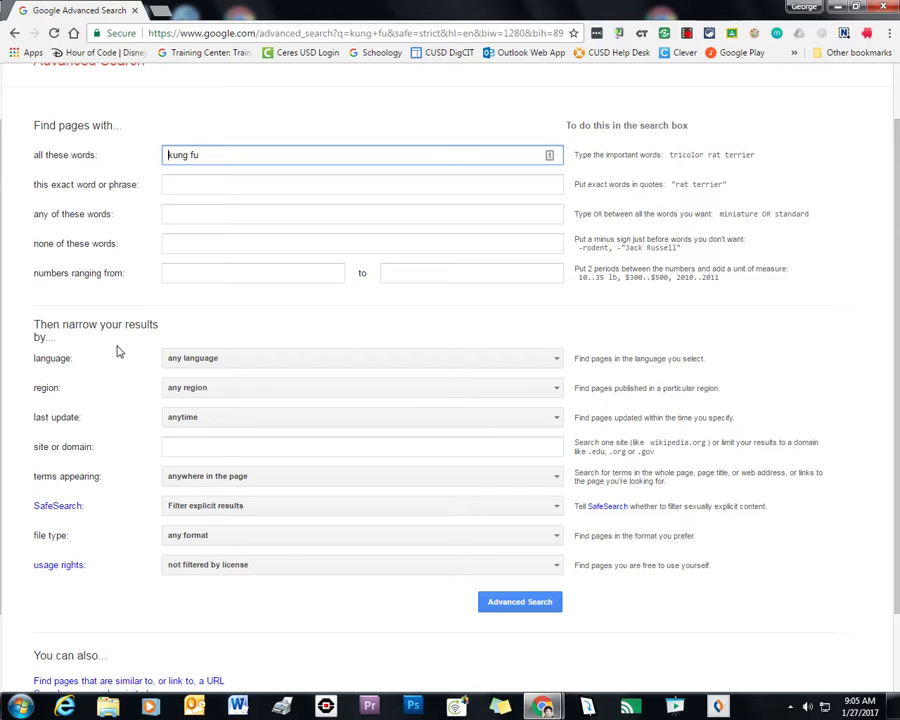
scroll(118, 351, down, 1)
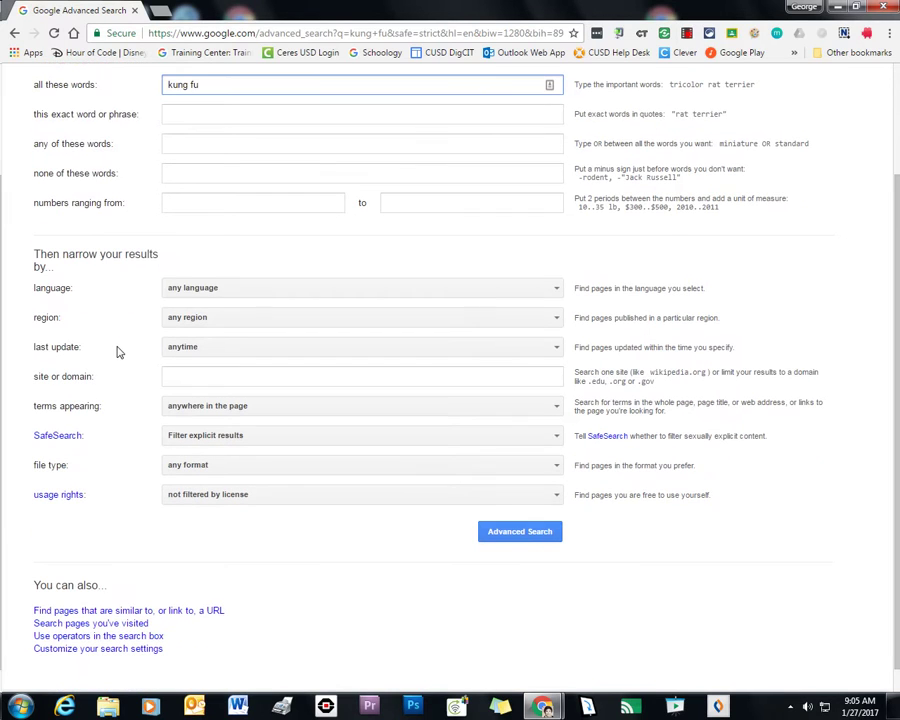
Step: Examine the formats offered by the file type filter without choosing one
click(190, 474)
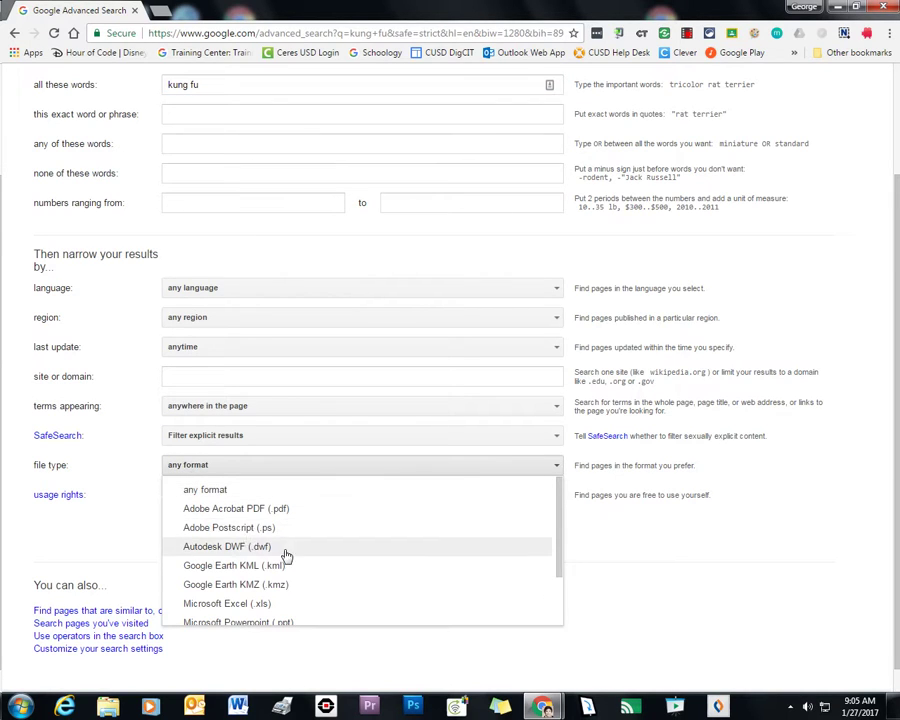
scroll(288, 590, down, 2)
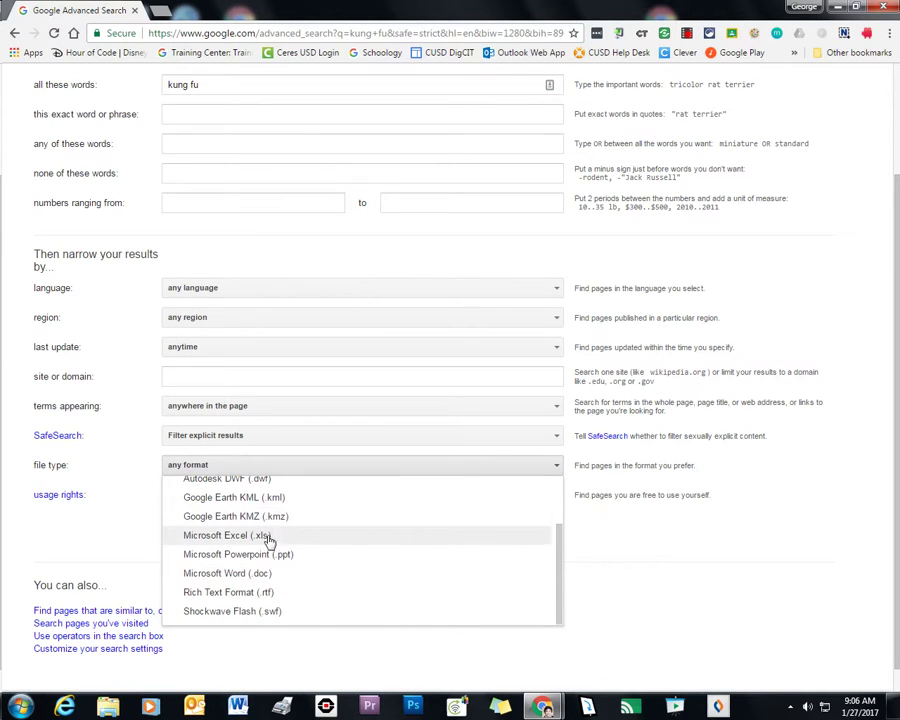
scroll(262, 560, up, 2)
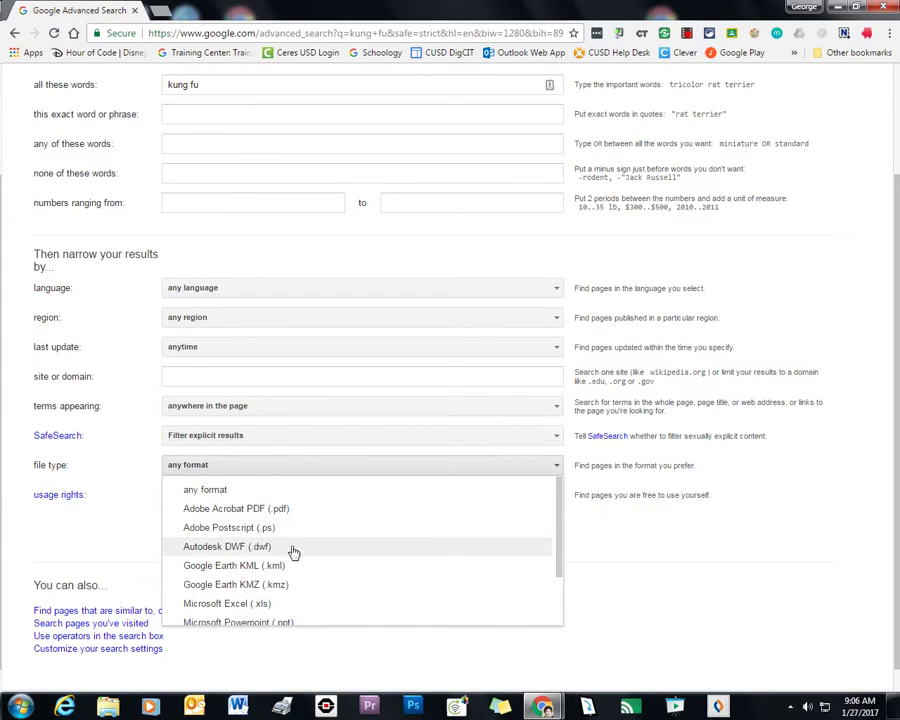
scroll(292, 556, down, 2)
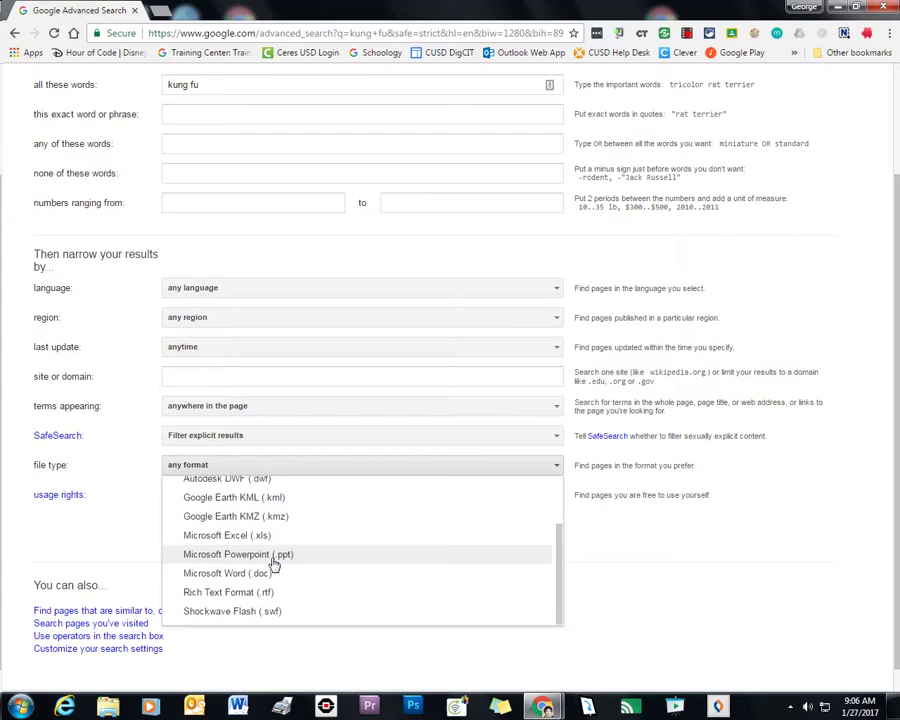
click(136, 524)
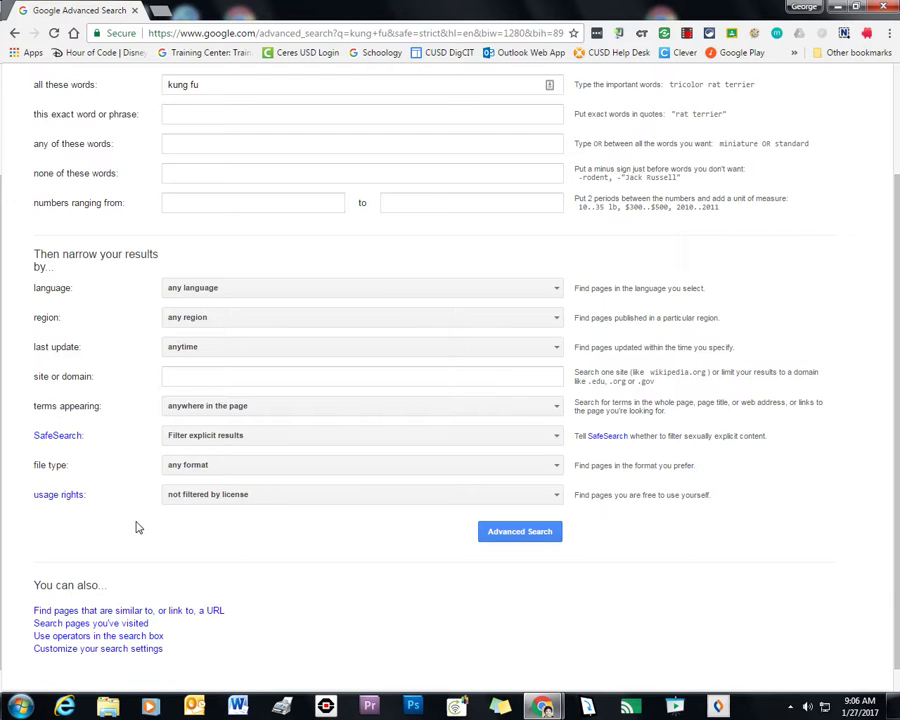
Step: Exclude the word "panda" from the kung fu search and run the advanced search
scroll(138, 527, up, 3)
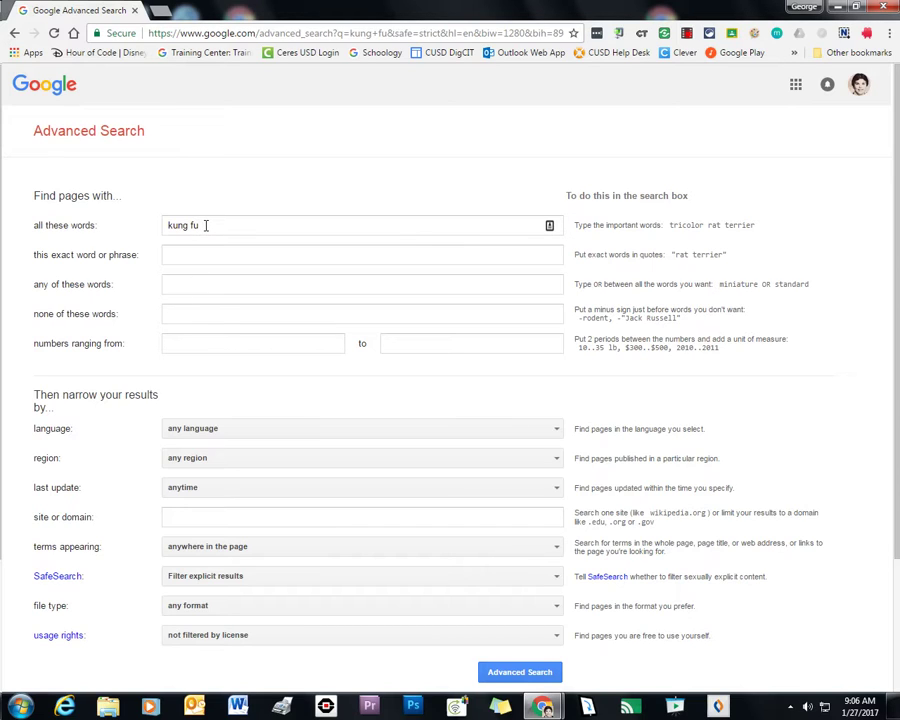
click(178, 316)
text(pa)
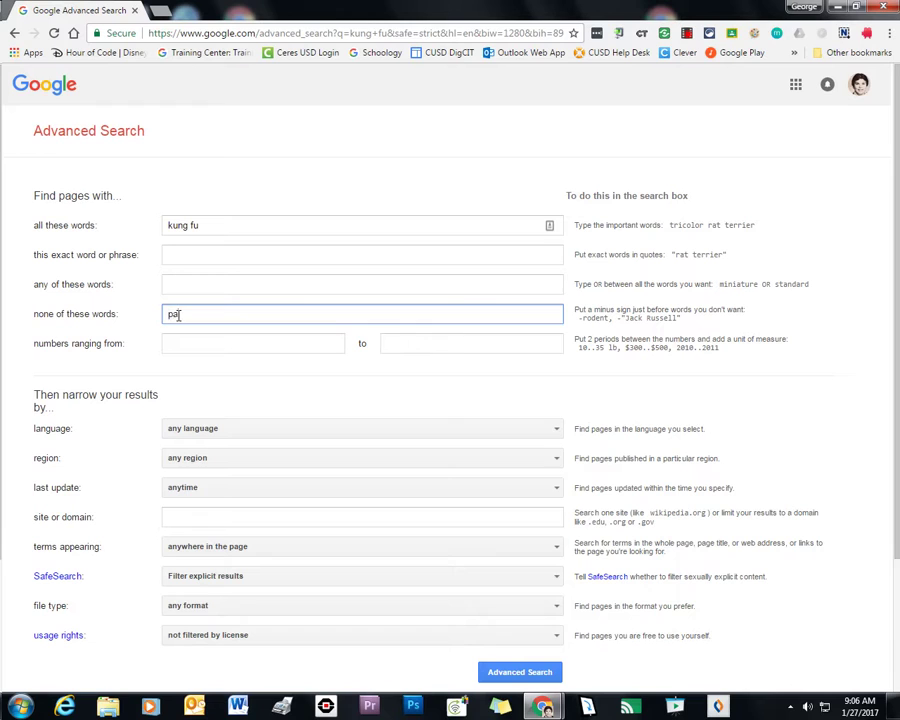
text(nda)
scroll(300, 450, down, 3)
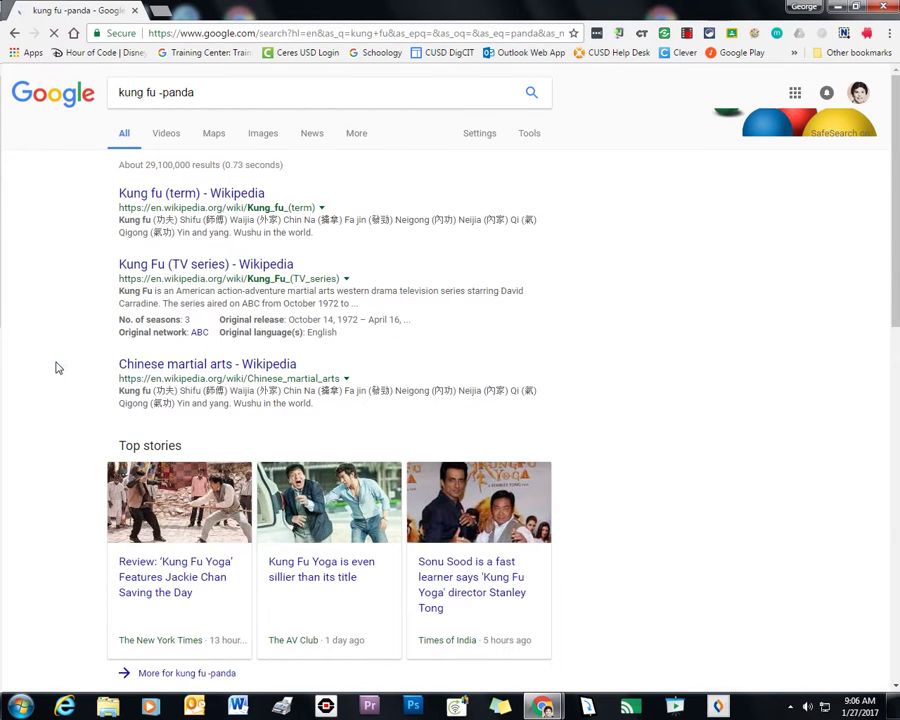
Step: Review the kung fu -panda results, and rerun the search with "-movie" added to the query
scroll(56, 371, down, 5)
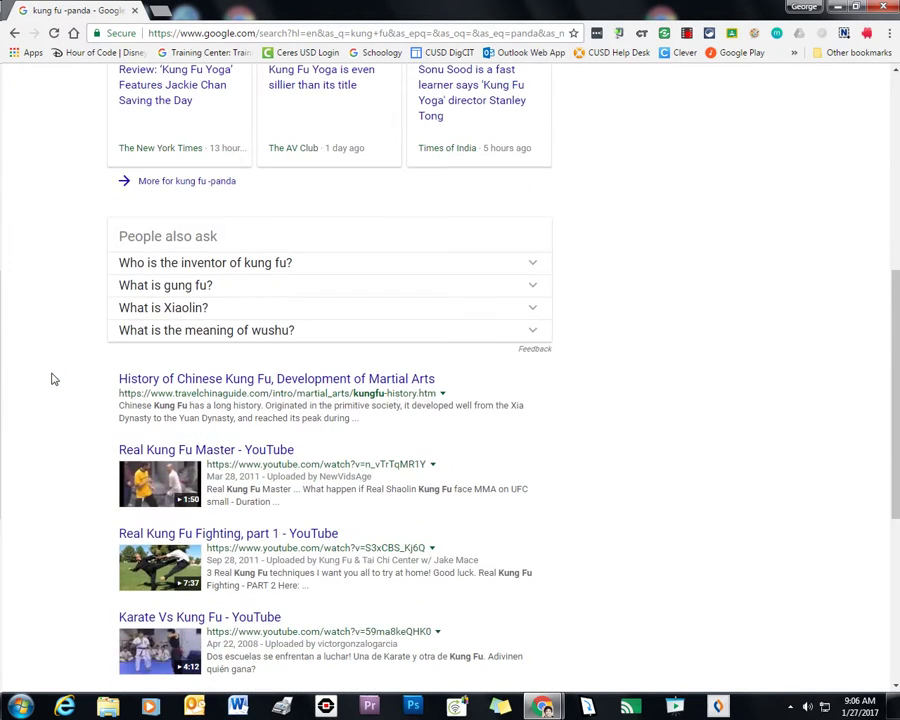
scroll(54, 379, down, 2)
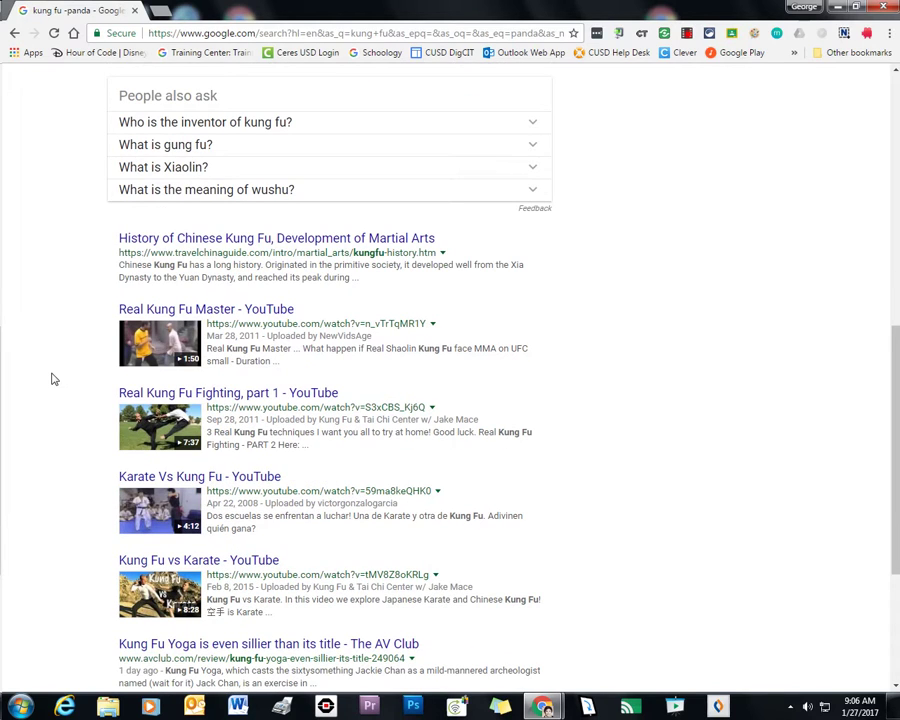
scroll(54, 379, down, 2)
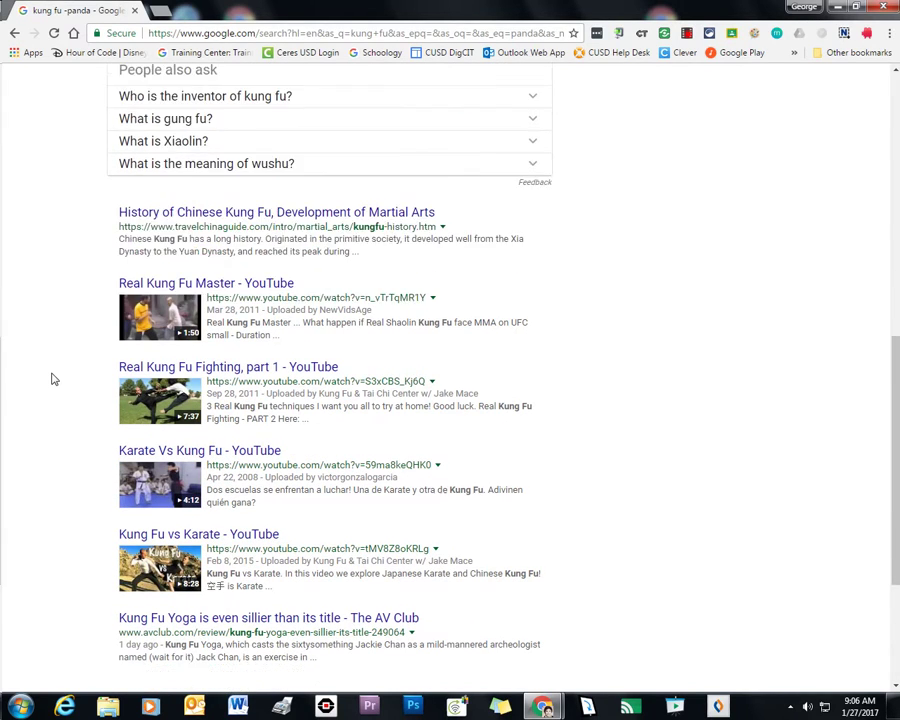
scroll(54, 379, down, 2)
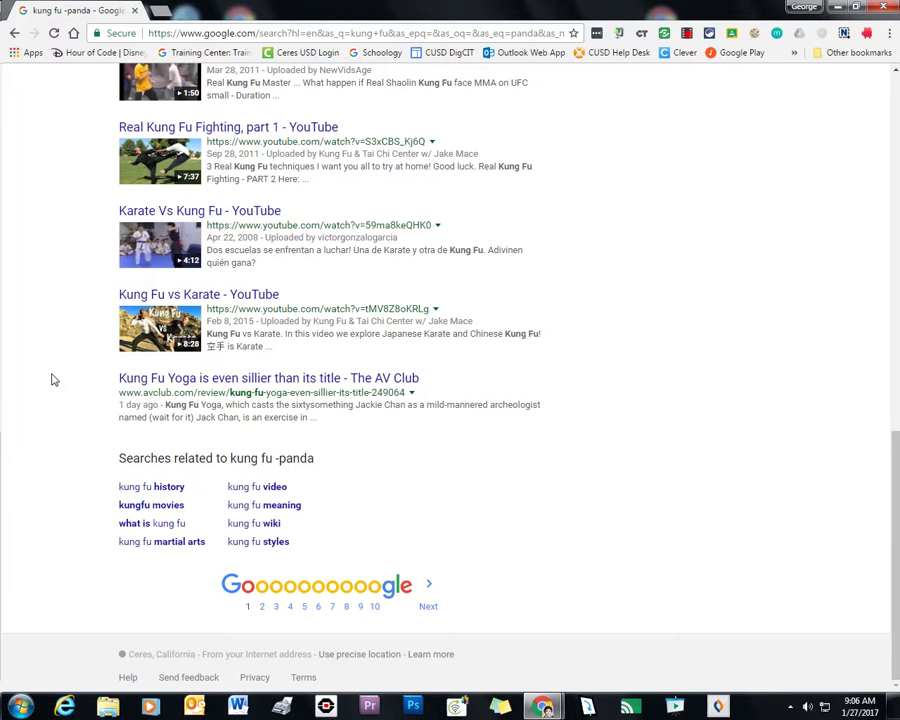
scroll(54, 379, up, 12)
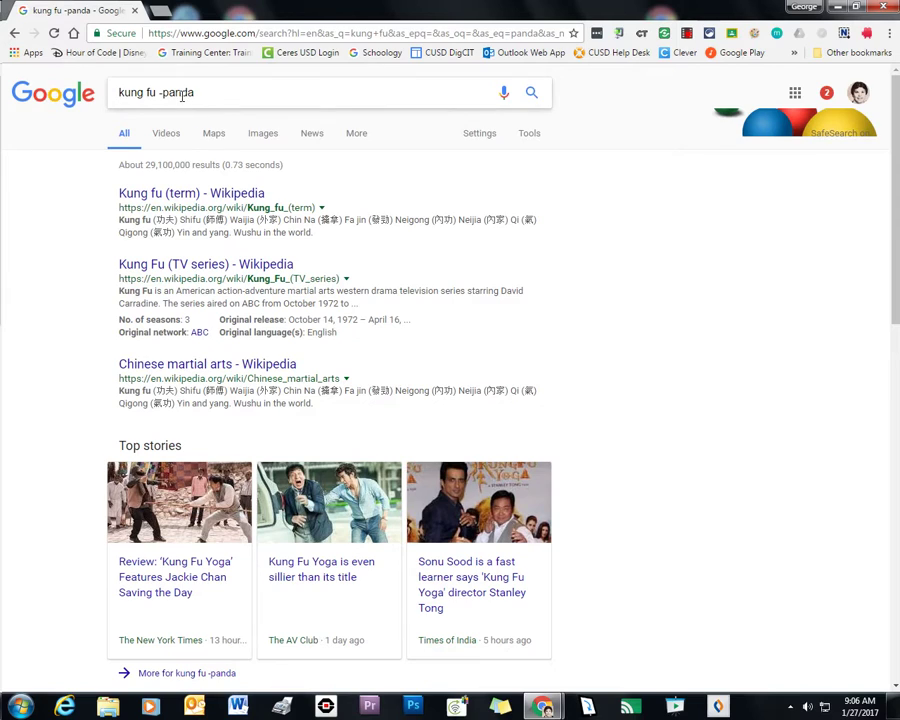
click(211, 94)
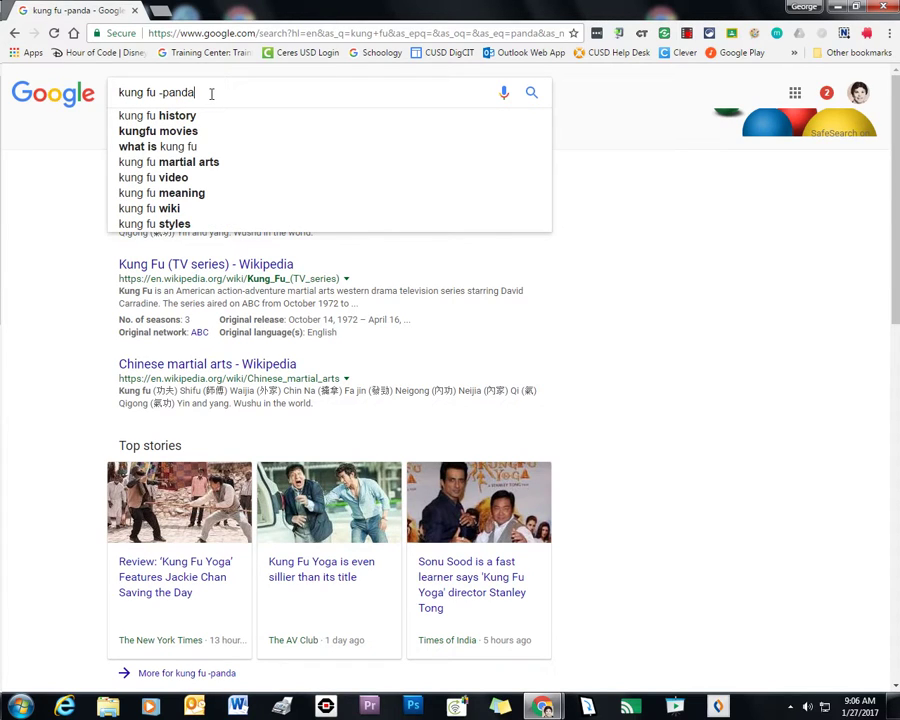
text(-m)
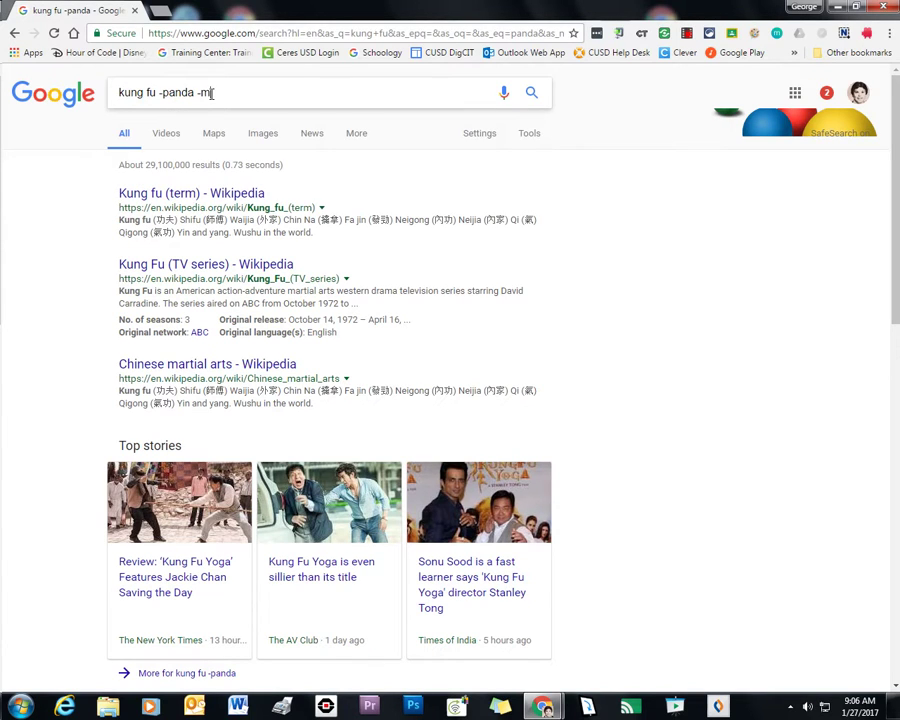
text(ovie)
key(Return)
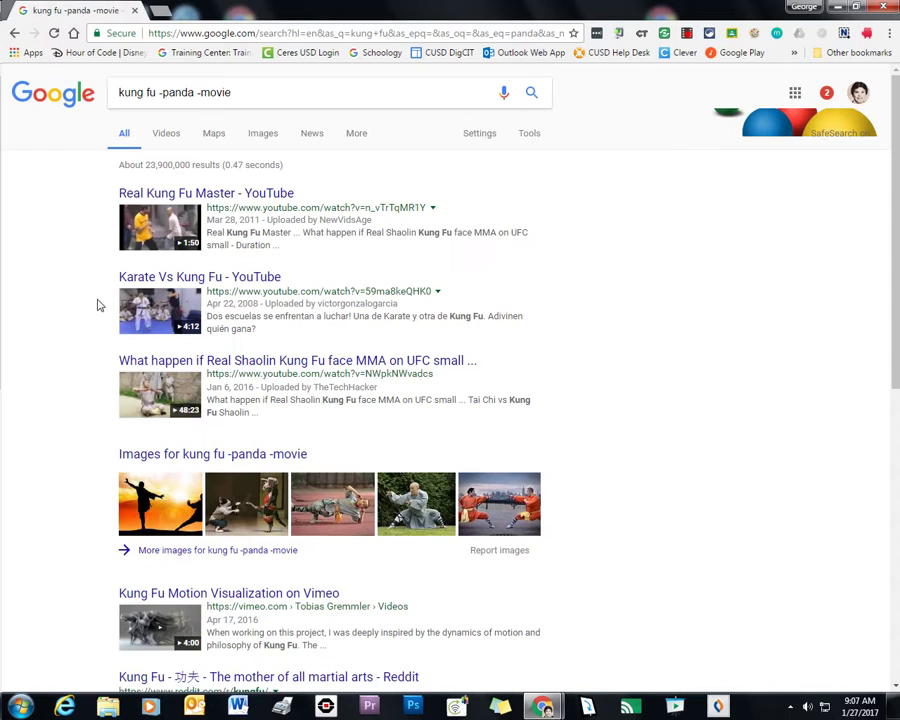
Step: Look over the web results for kung fu -panda -movie, and browse the image results for the same query
scroll(66, 332, down, 2)
scroll(66, 336, down, 1)
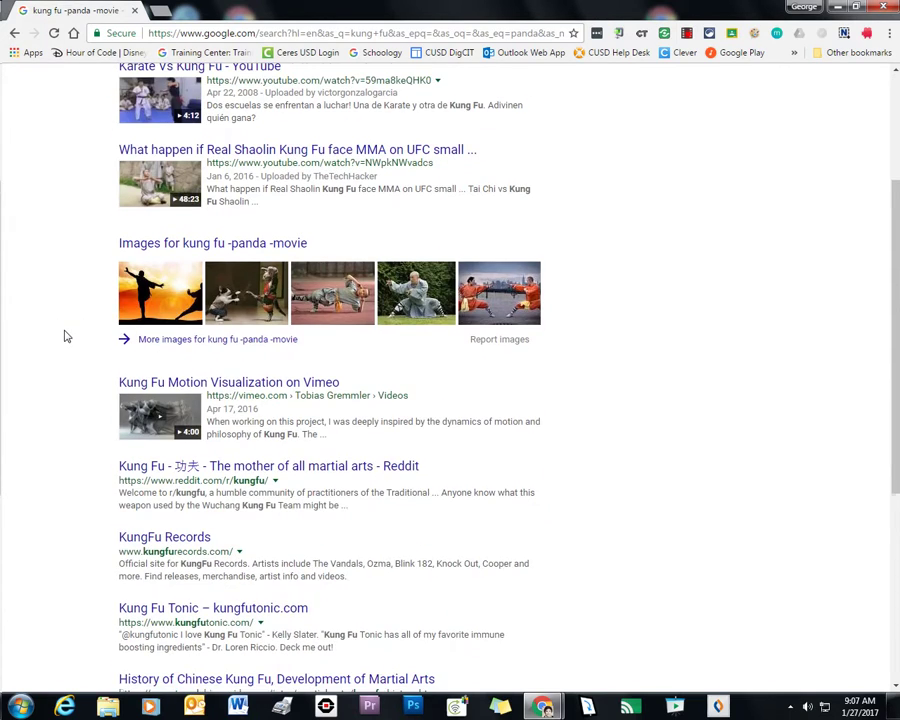
scroll(66, 336, down, 2)
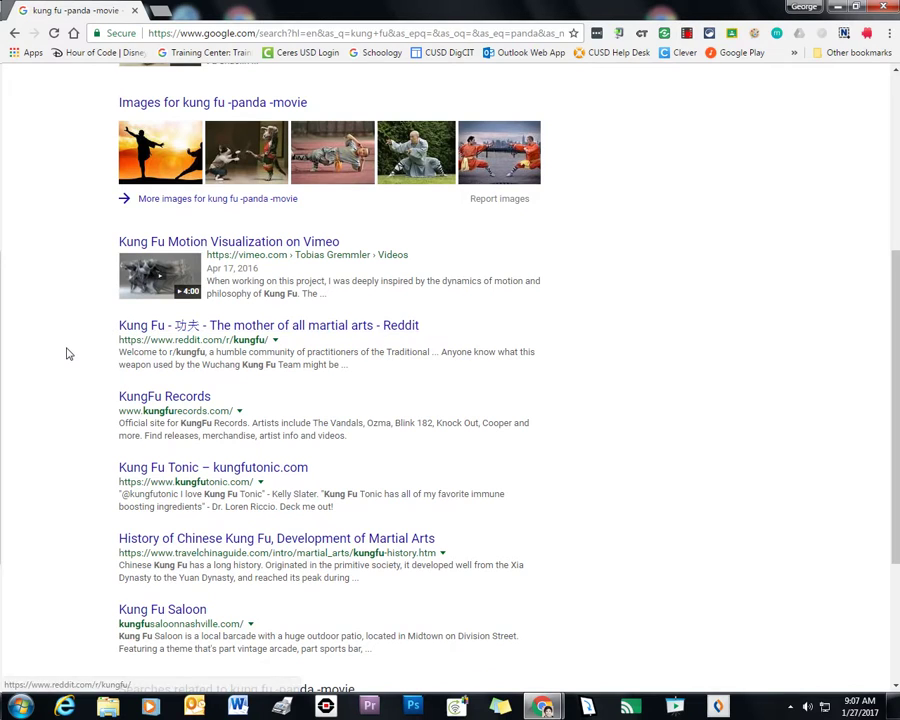
scroll(66, 363, up, 5)
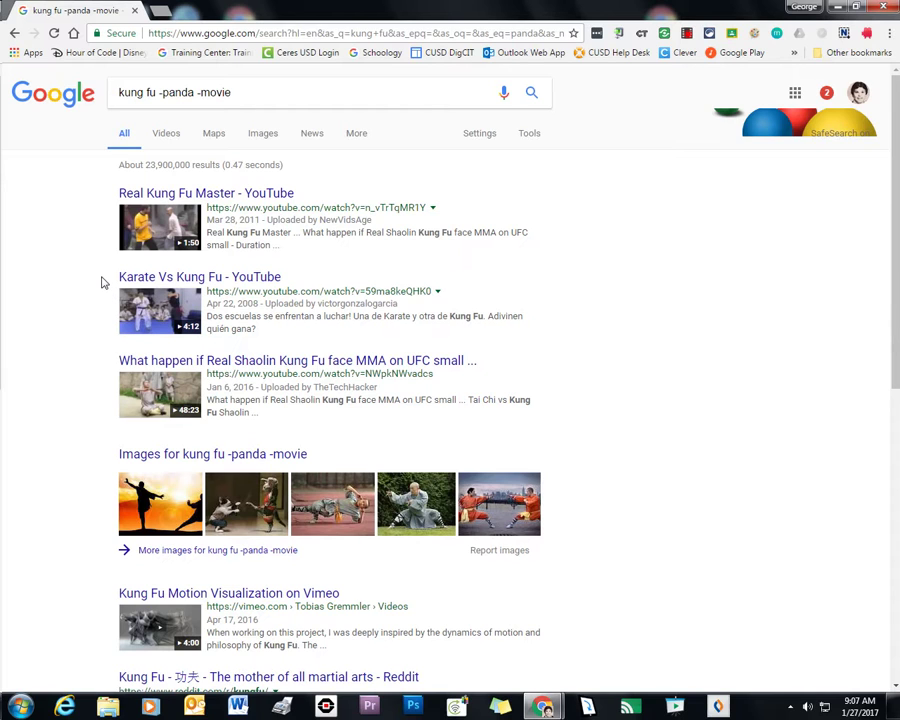
click(265, 137)
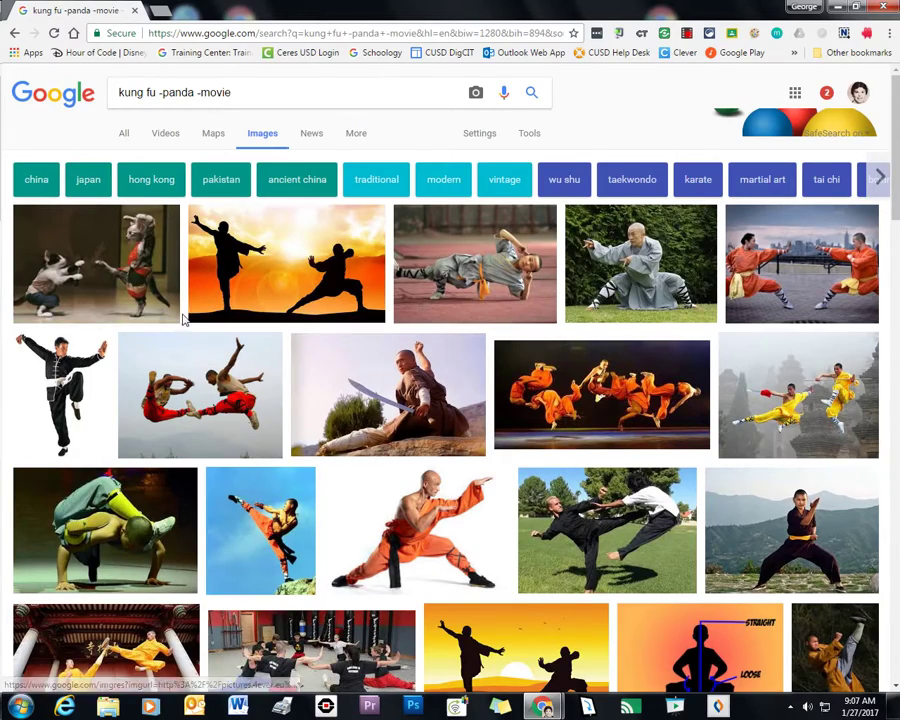
scroll(185, 320, down, 1)
scroll(185, 320, down, 4)
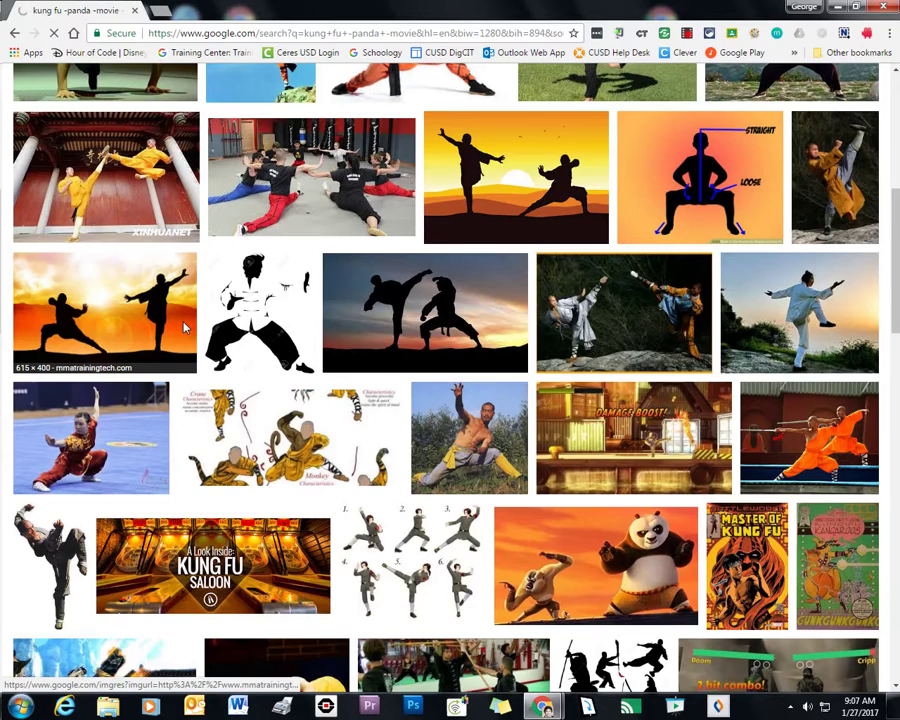
scroll(185, 326, up, 5)
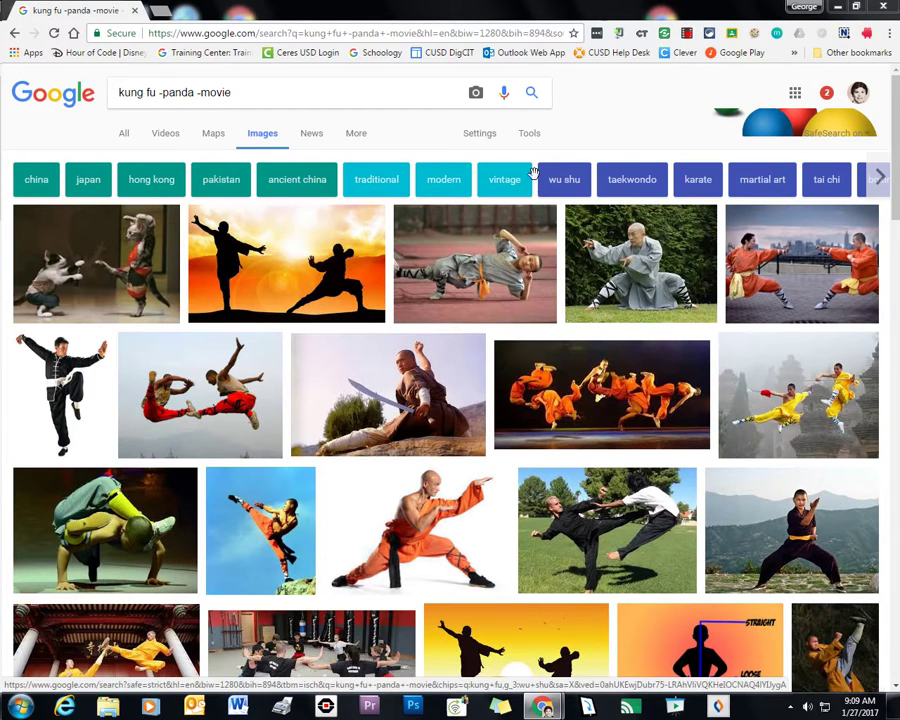
Step: Show the filter tools for the kung fu image results and examine the size options without choosing one
click(529, 135)
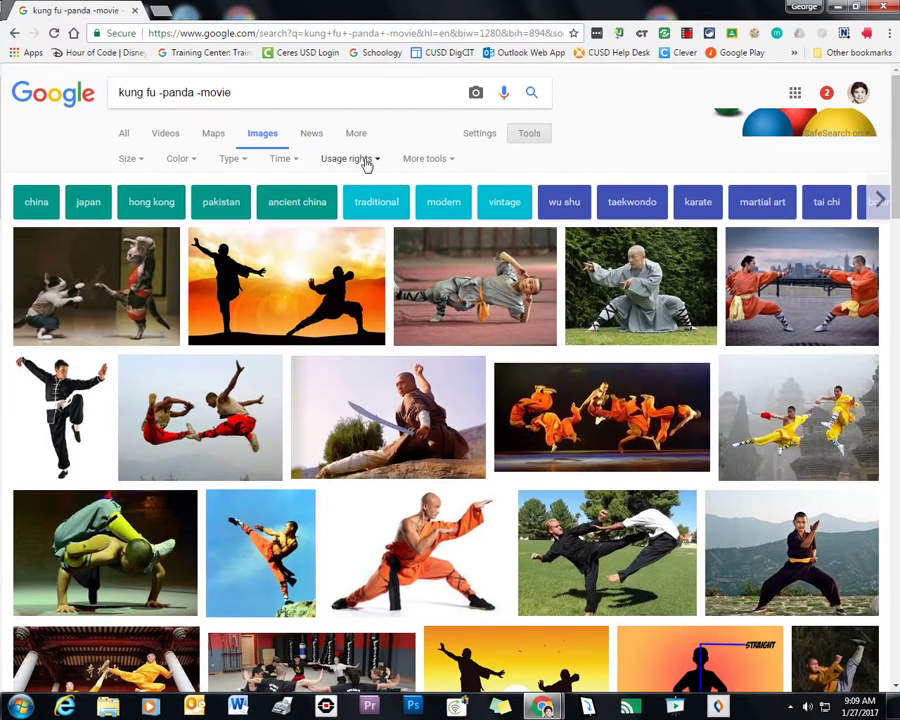
click(132, 160)
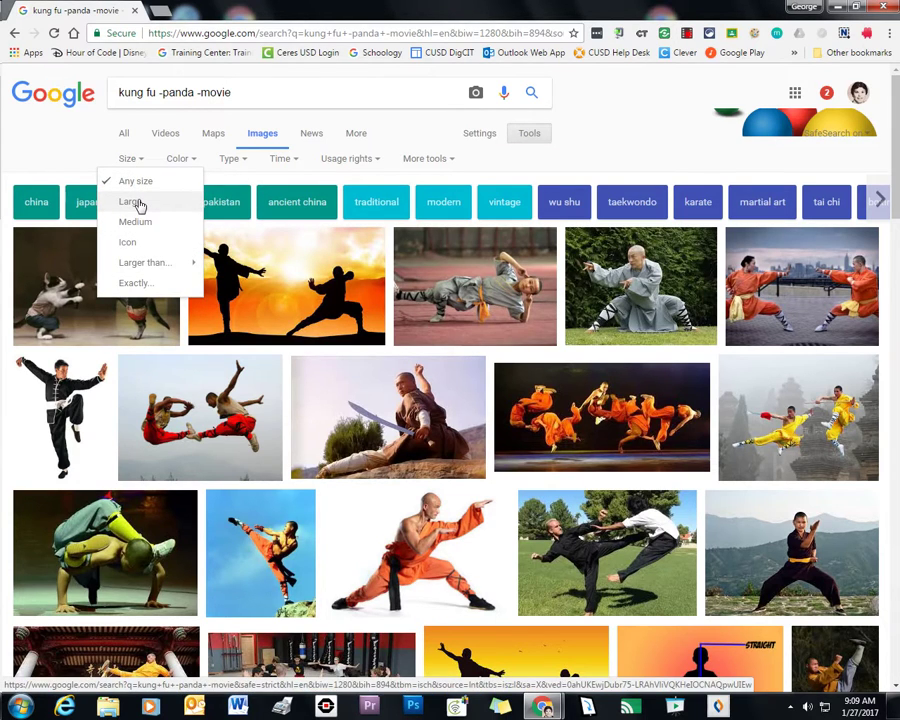
click(130, 204)
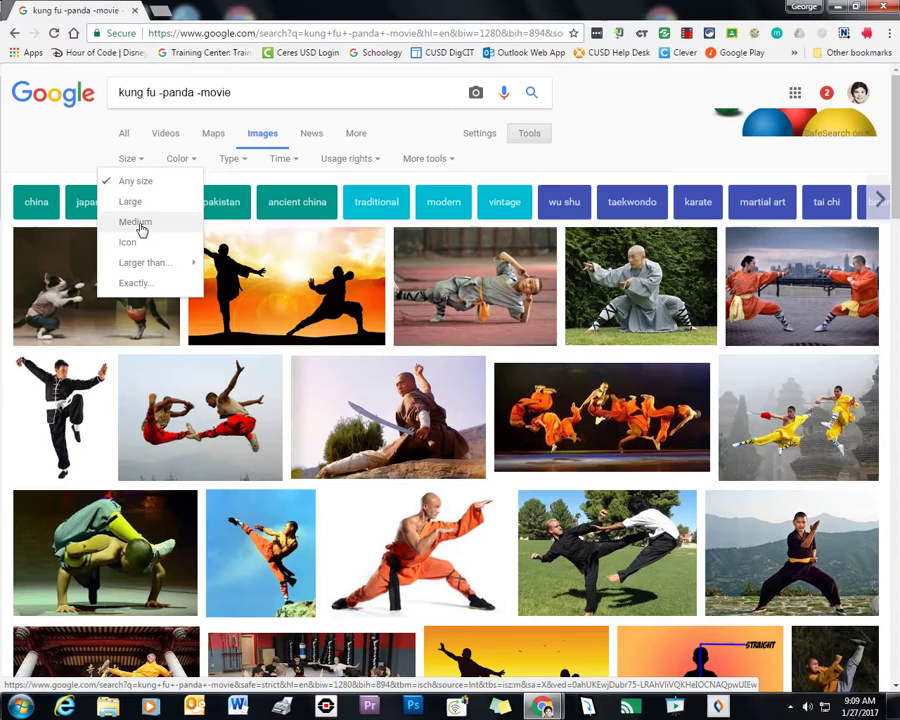
click(87, 151)
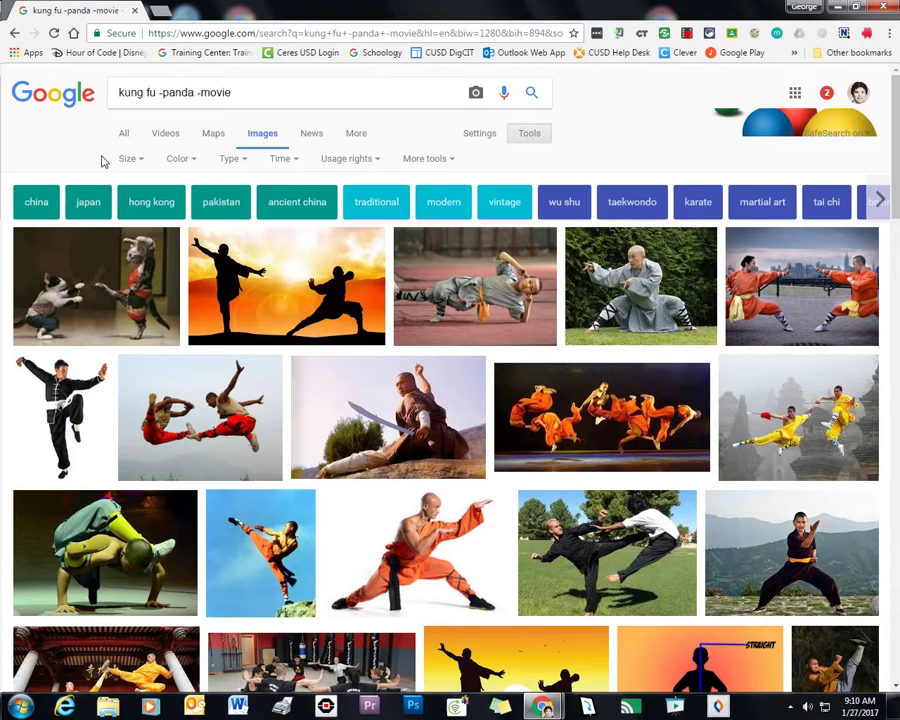
click(124, 162)
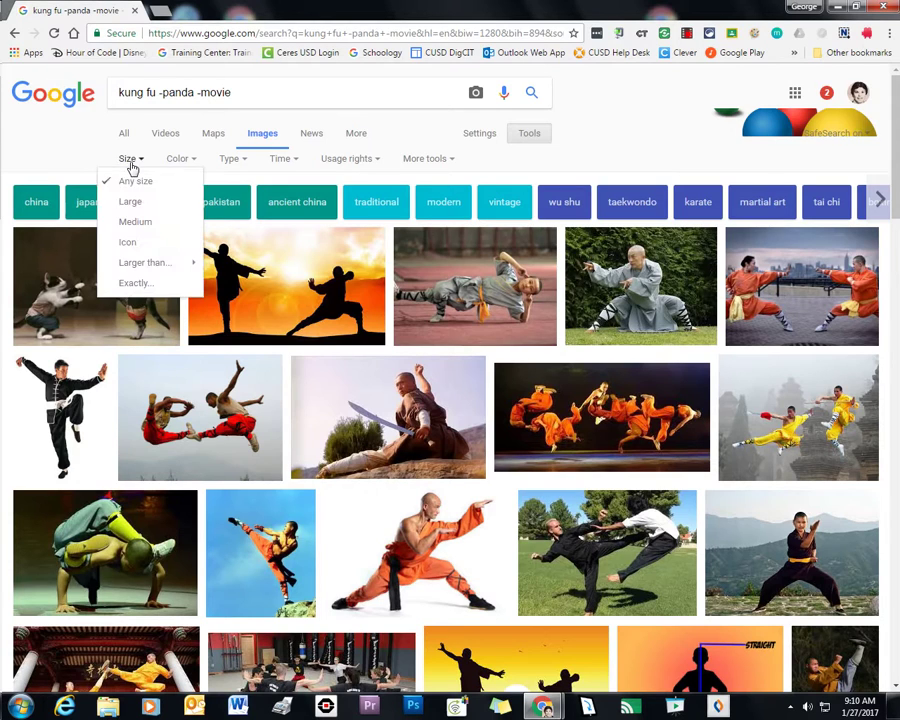
Step: Filter the kung fu image results to black and white, and reset the color filter to any color
click(181, 165)
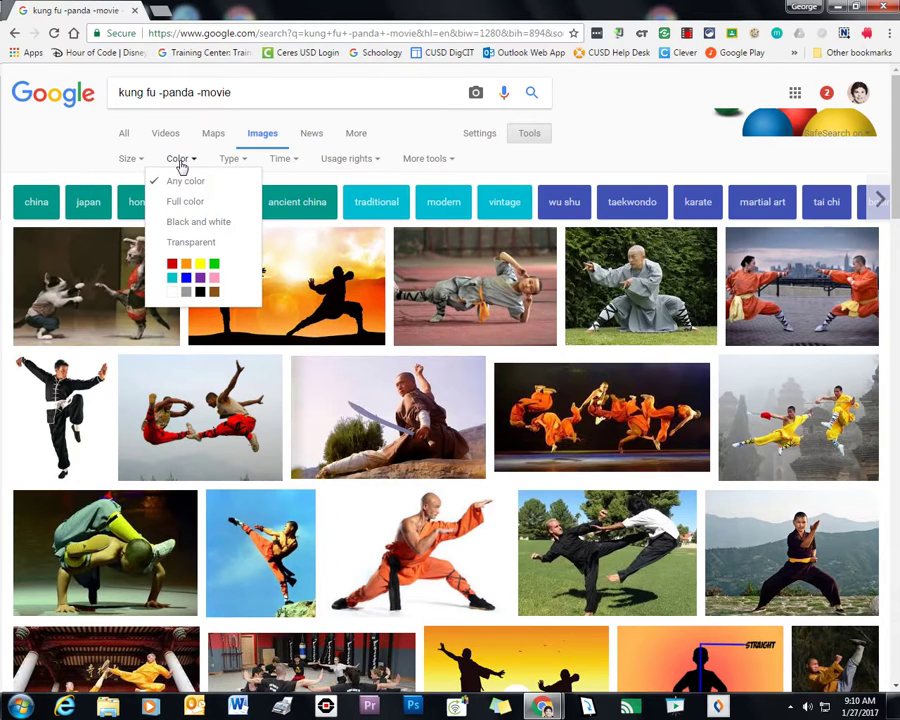
click(195, 228)
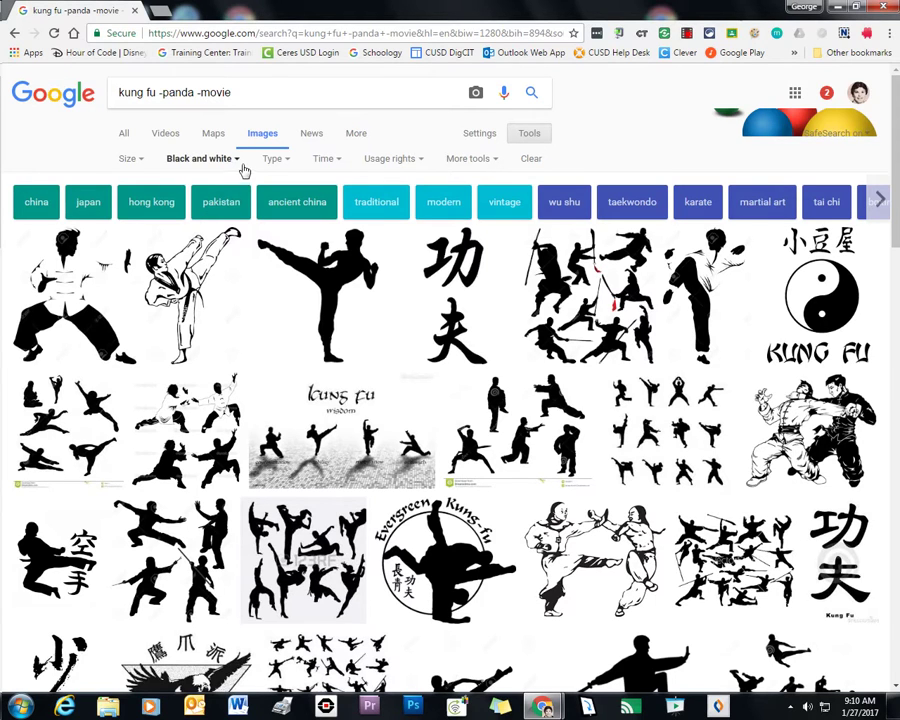
click(232, 160)
click(217, 186)
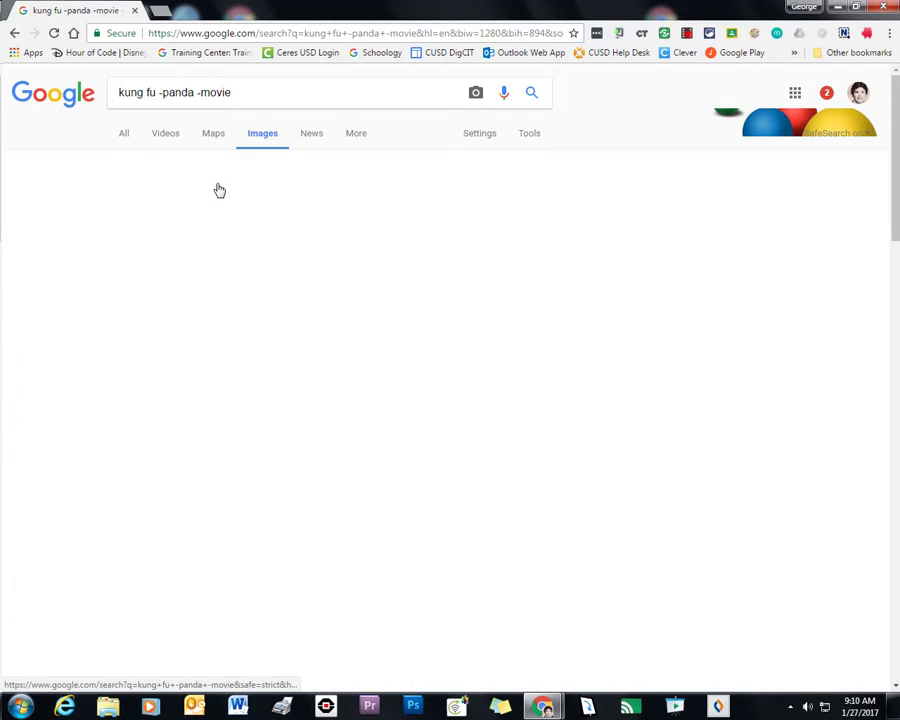
Step: Filter the kung fu image results by usage rights to those labeled for noncommercial reuse with modification
click(538, 135)
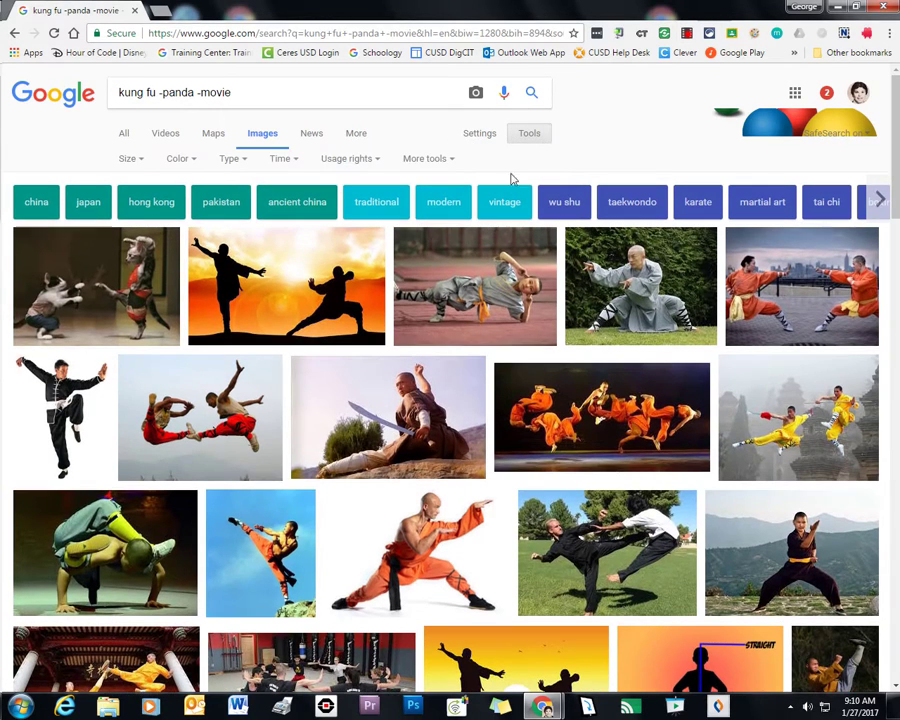
click(345, 164)
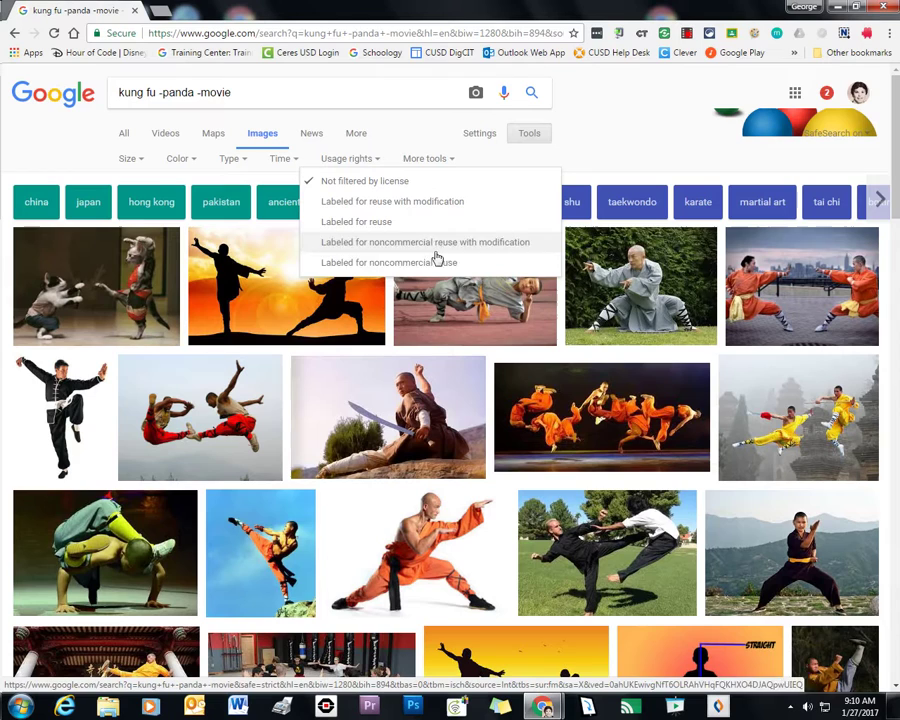
click(380, 249)
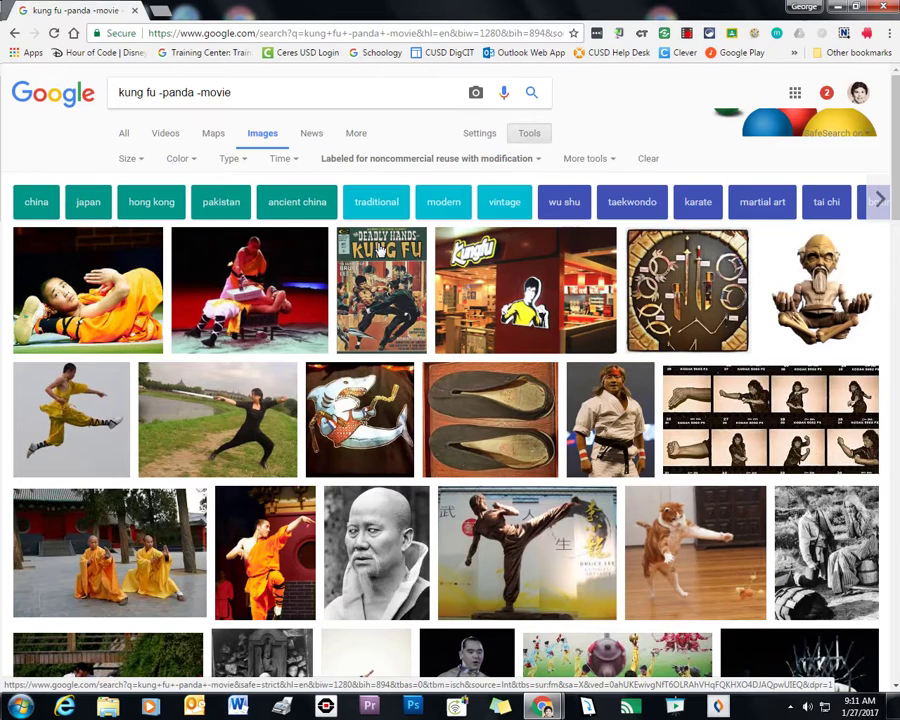
Step: From the Google home page, view the "I'm Feeling Puzzled" page, A Google a Day, and return to the home page
click(30, 93)
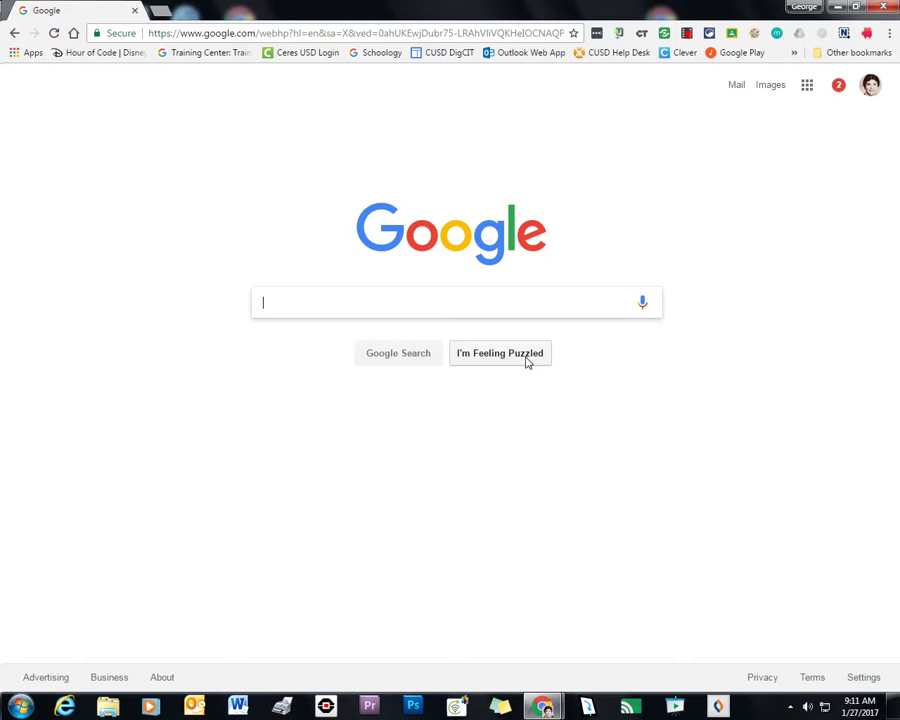
click(526, 360)
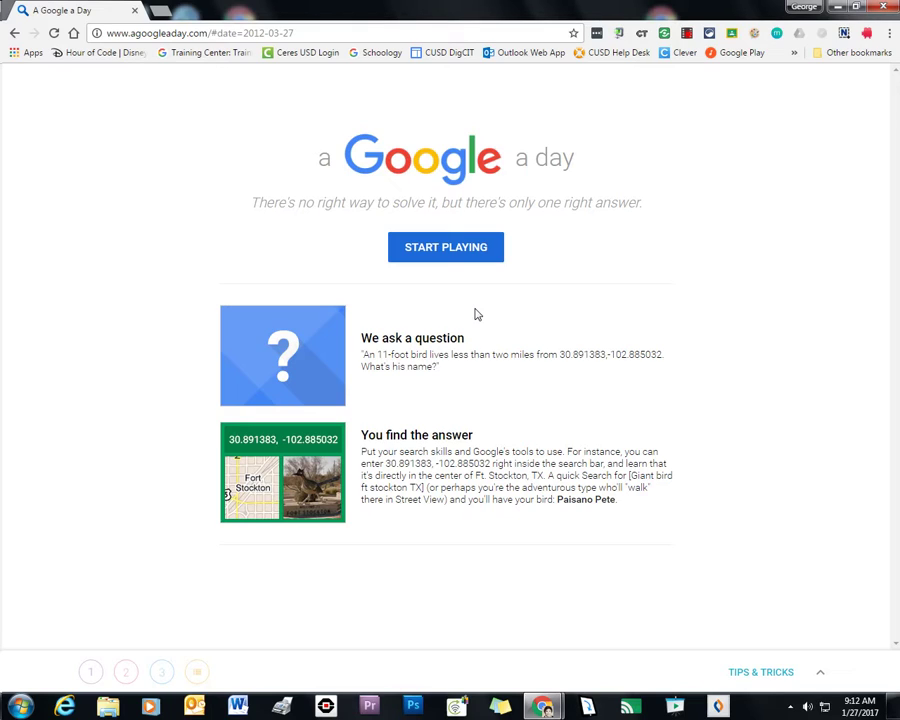
click(14, 33)
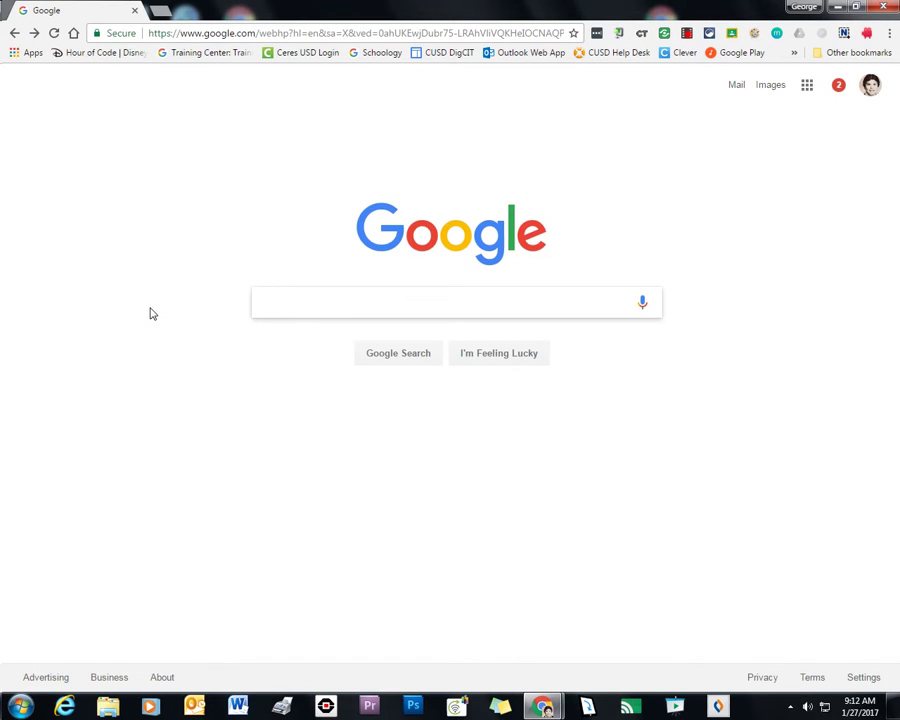